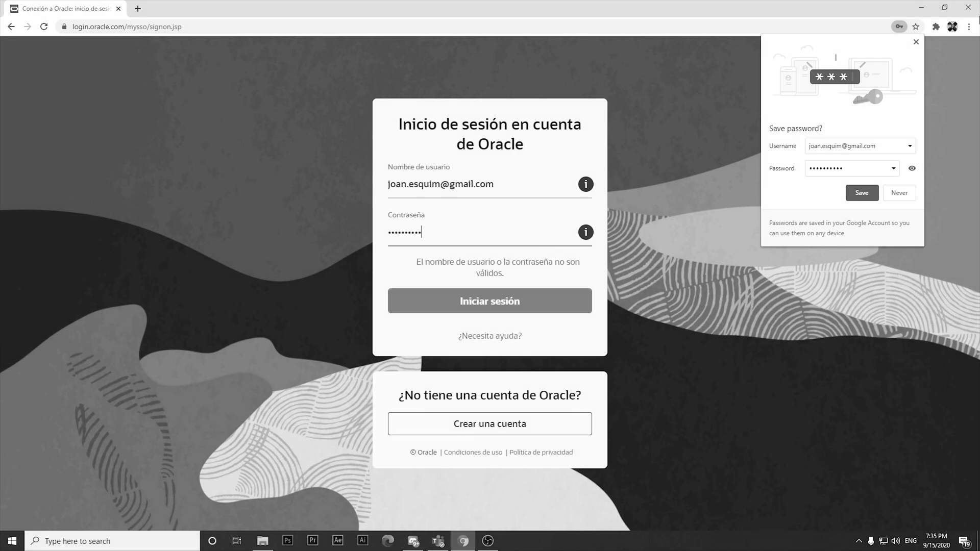
- Minimize the browser and open Edit the system environment variables through a Windows search
left_click(922, 7)
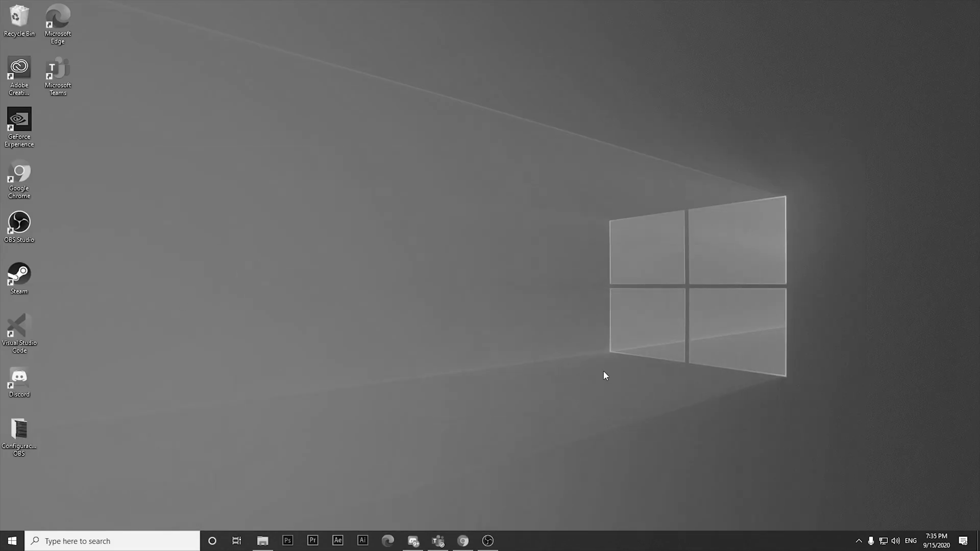
left_click(147, 534)
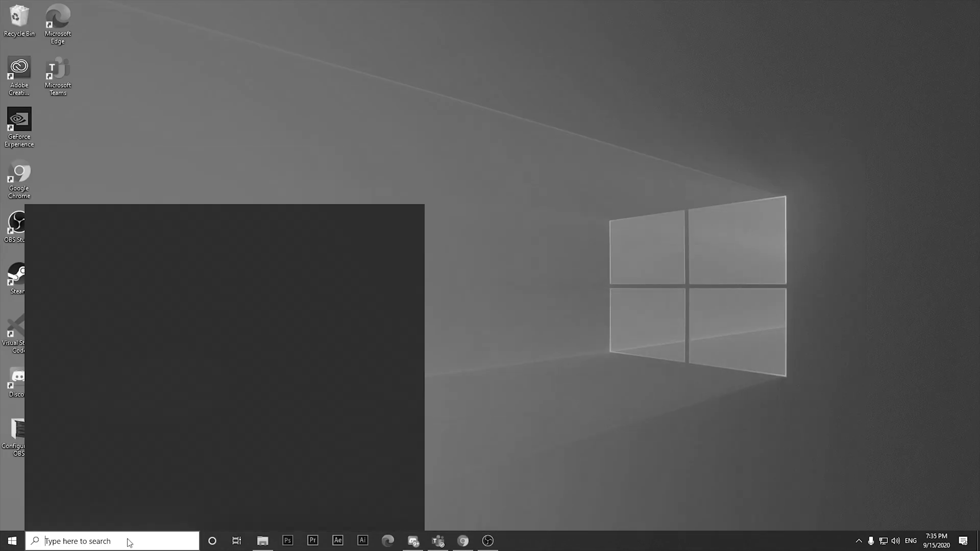
type("edit the system environment variables")
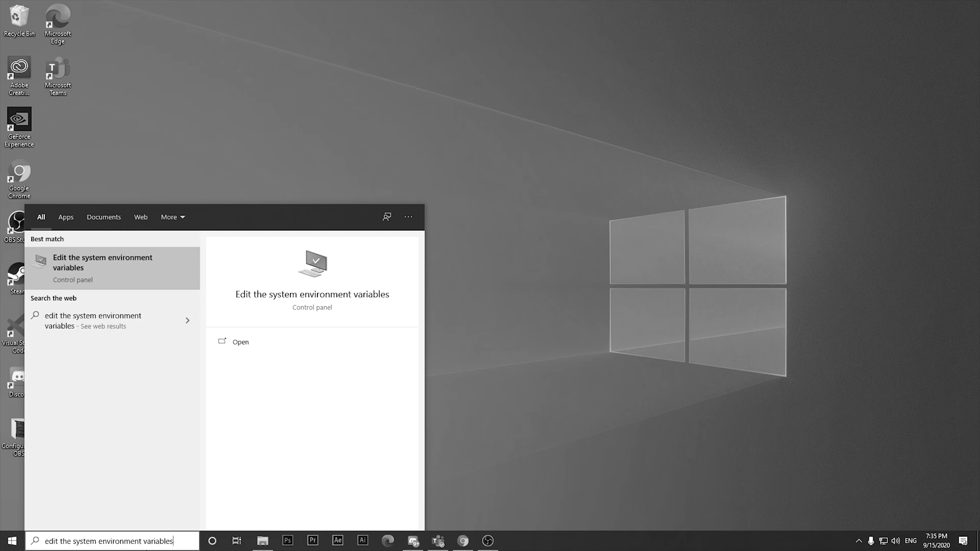
key("Return")
- Open the Environment Variables dialog and scroll through the system variables list
left_click_drag(148, 66, 464, 151)
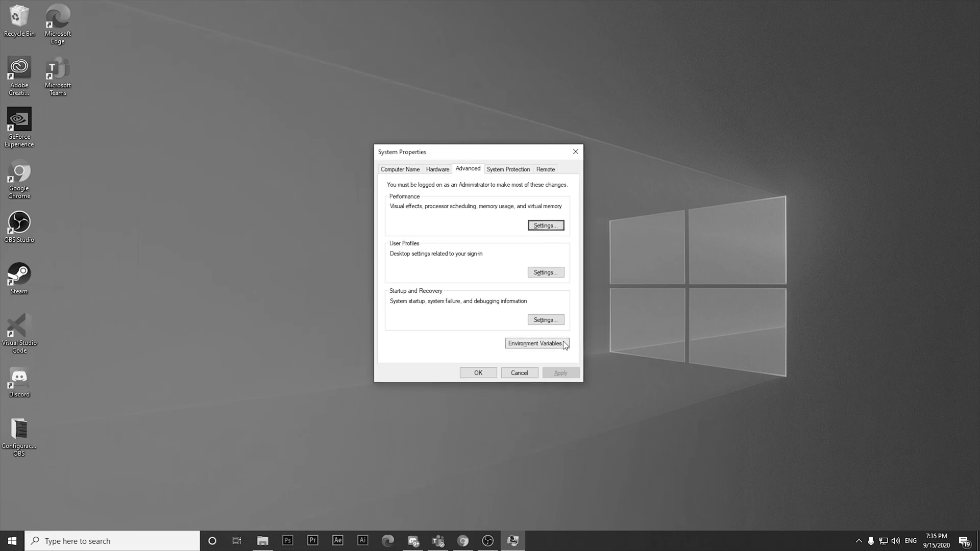
left_click(537, 343)
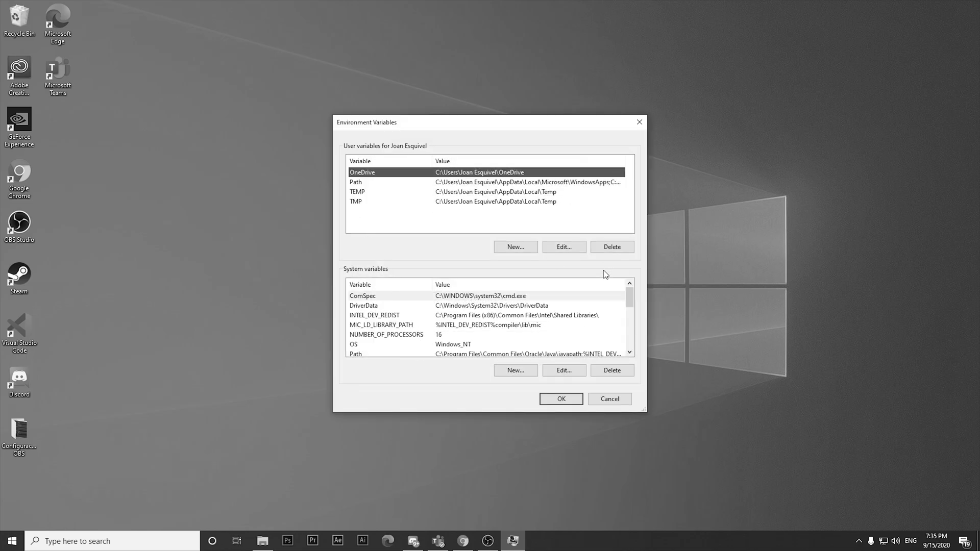
left_click_drag(626, 298, 629, 314)
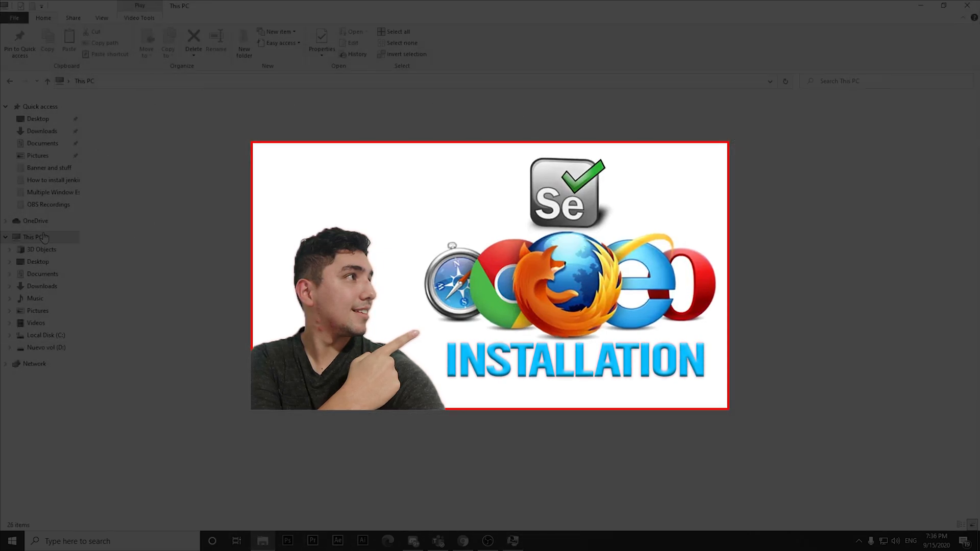
- Navigate to C:\Program Files\Java\jdk-11.0.8 in File Explorer and select the folder path in the address bar
double_click(133, 191)
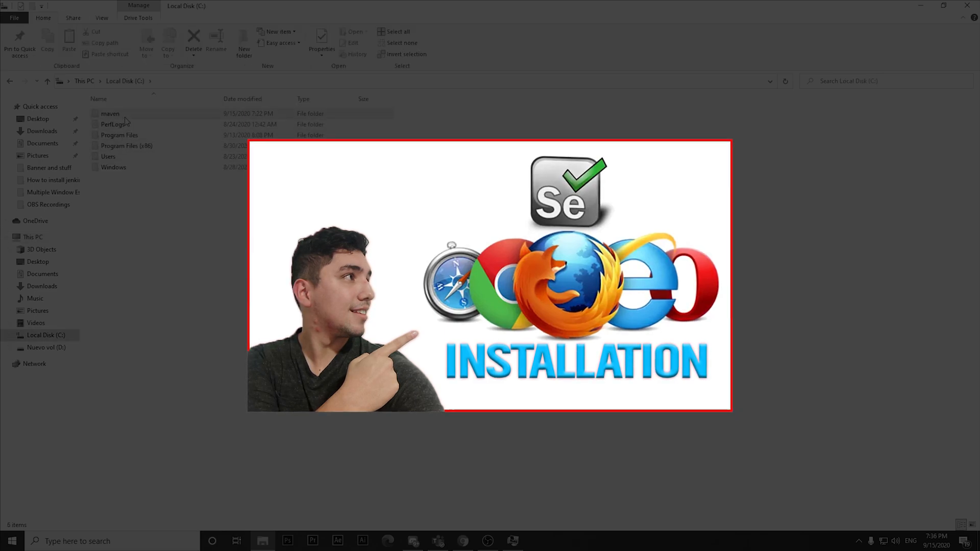
double_click(126, 136)
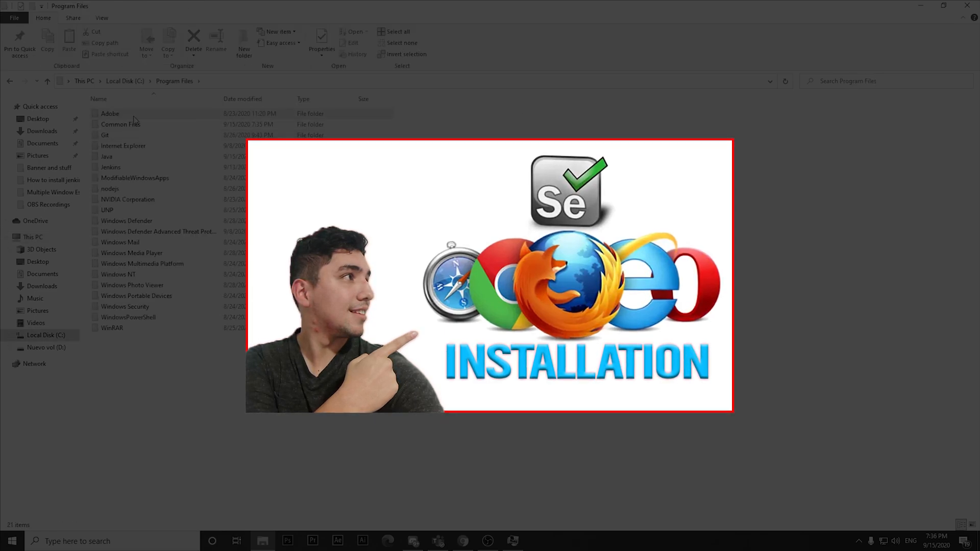
double_click(126, 157)
double_click(132, 114)
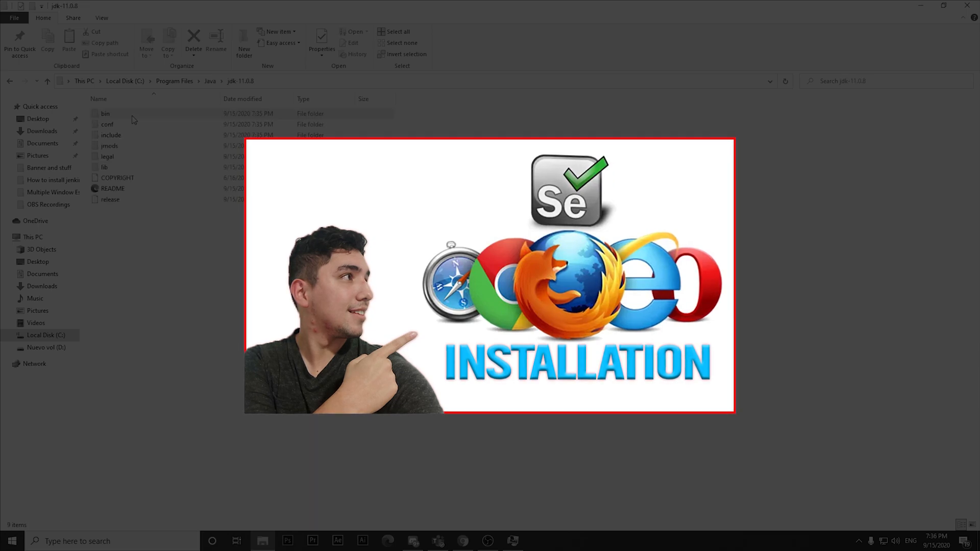
left_click(210, 82)
left_click(210, 82)
key("ctrl+a")
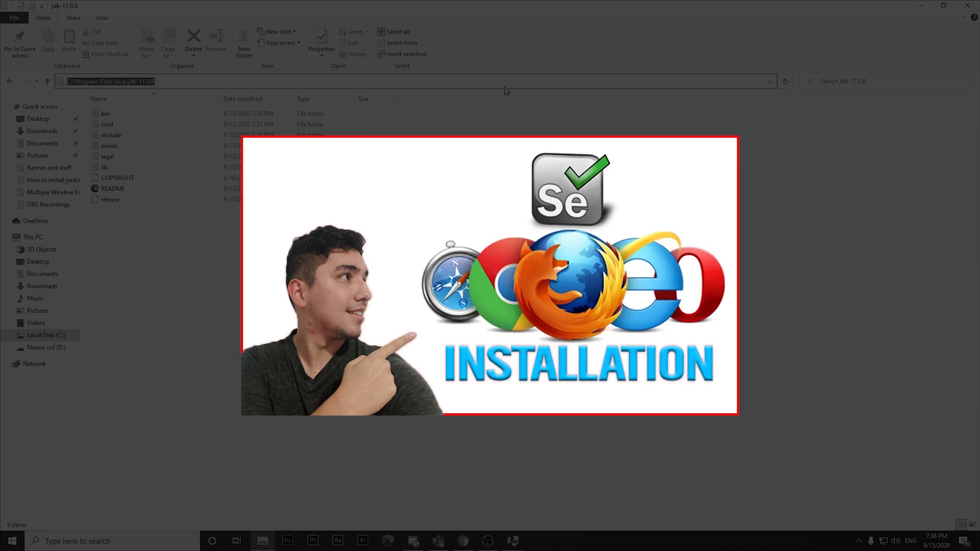
left_click(927, 6)
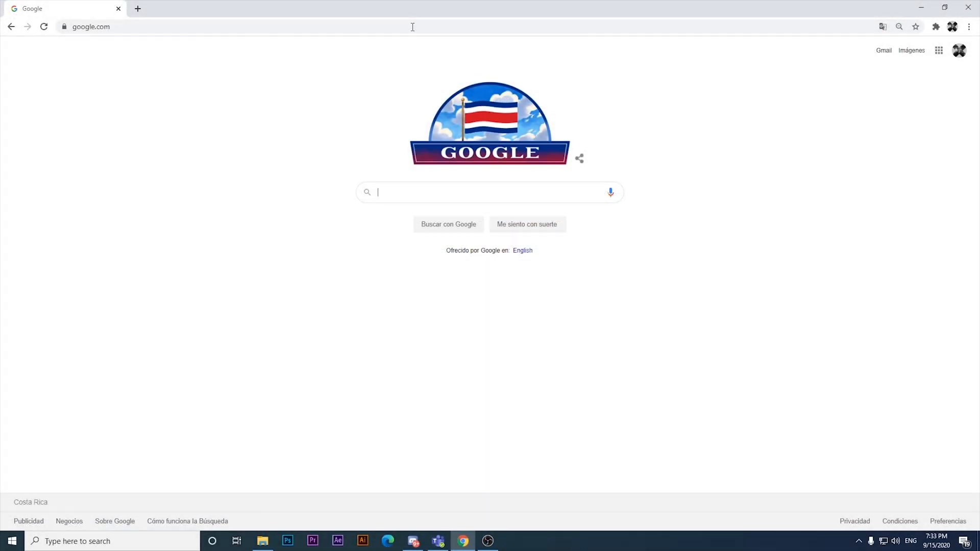
- Search Google for download jdk, using the corrected spelling of the query
type("dow")
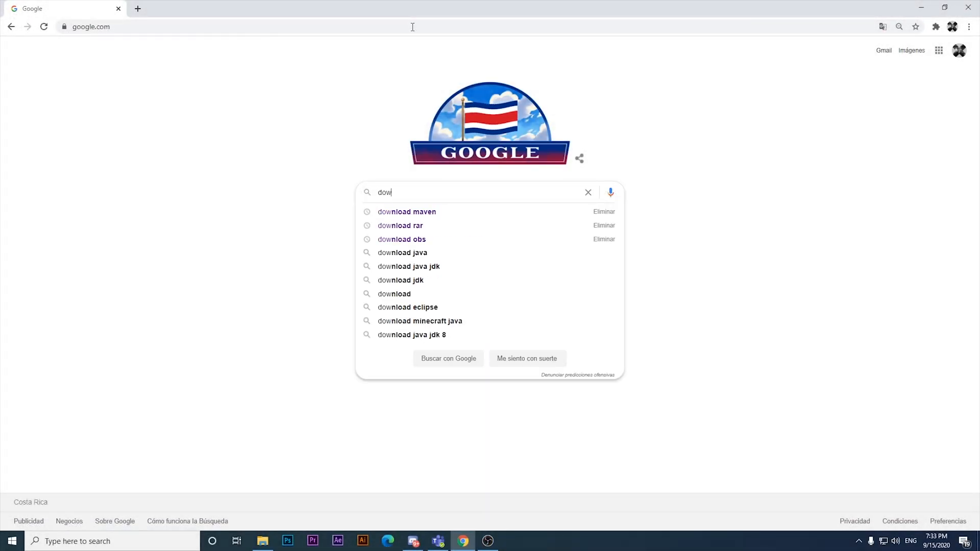
type("load j")
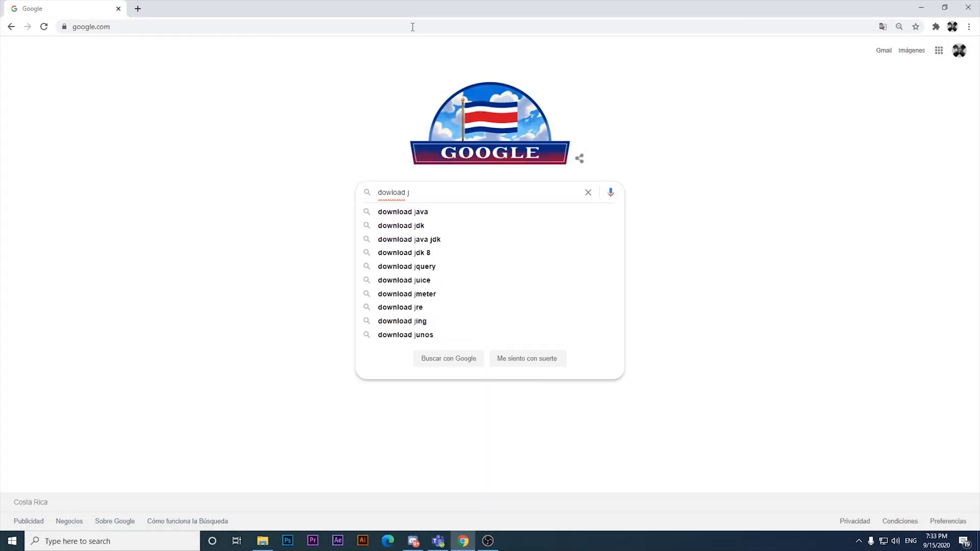
type("dk")
key("Return")
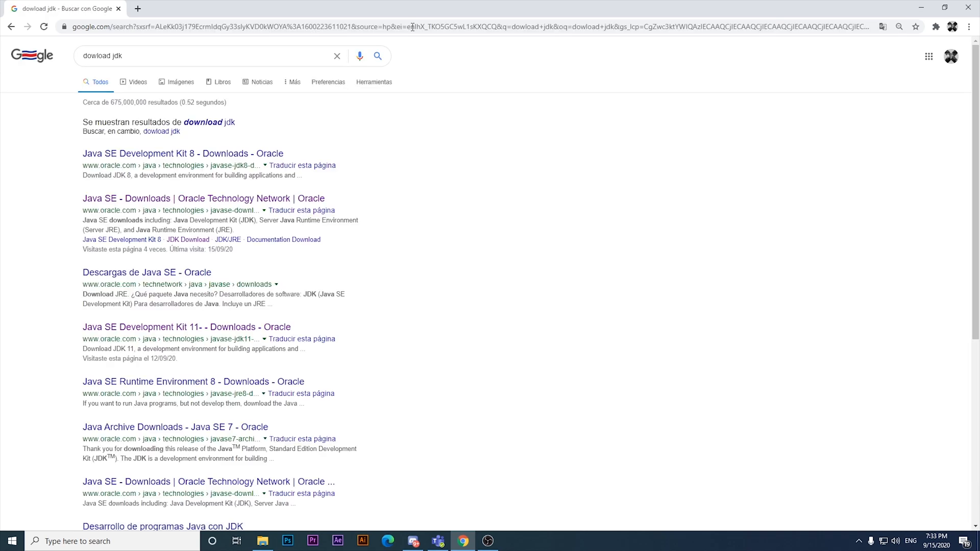
left_click(203, 123)
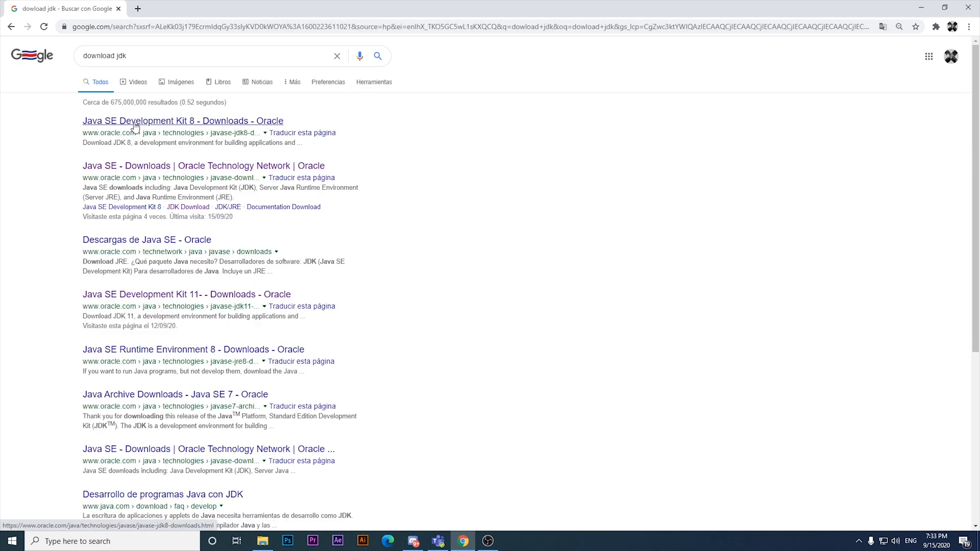
- Open Oracle's Java SE Downloads page and go to the JDK Download for Java SE 11 (LTS)
left_click(156, 166)
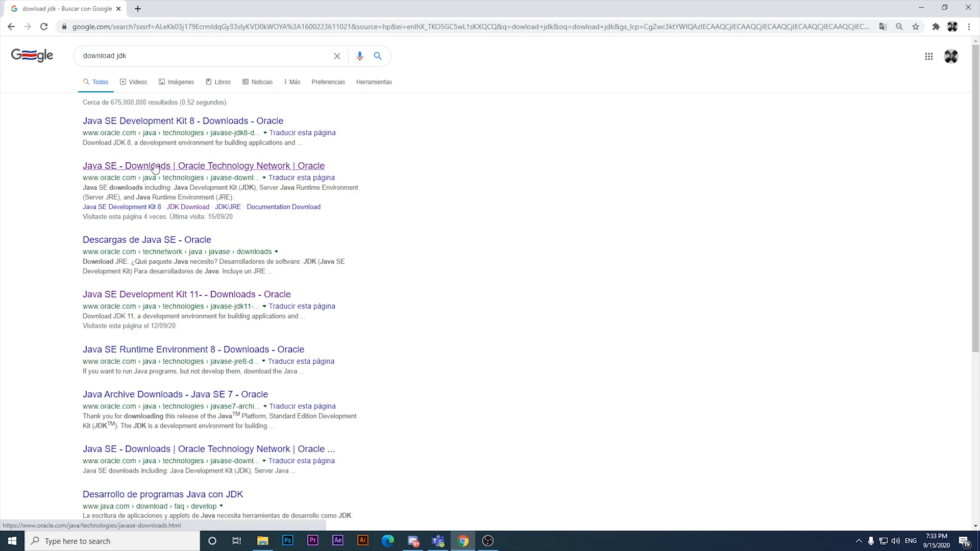
scroll(189, 147, "down", 3)
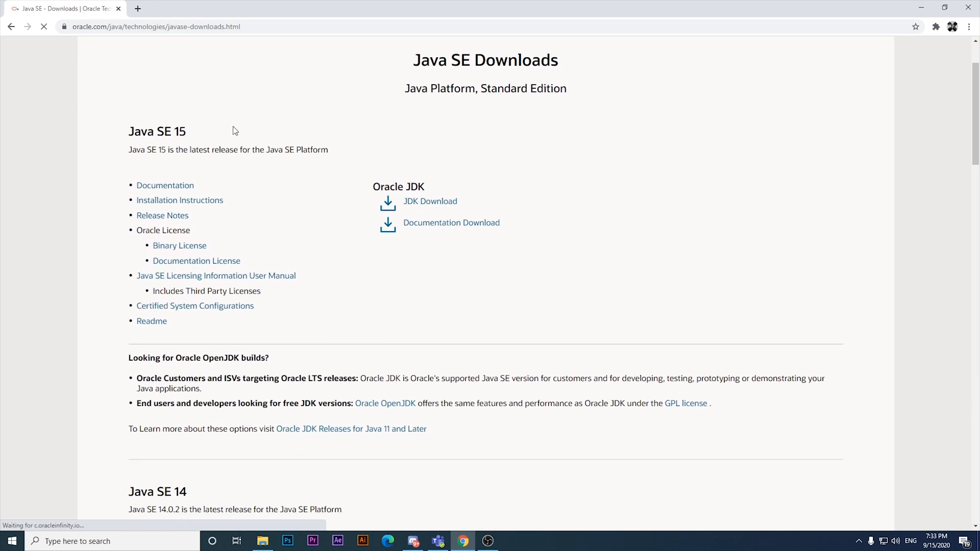
left_click_drag(977, 88, 951, 164)
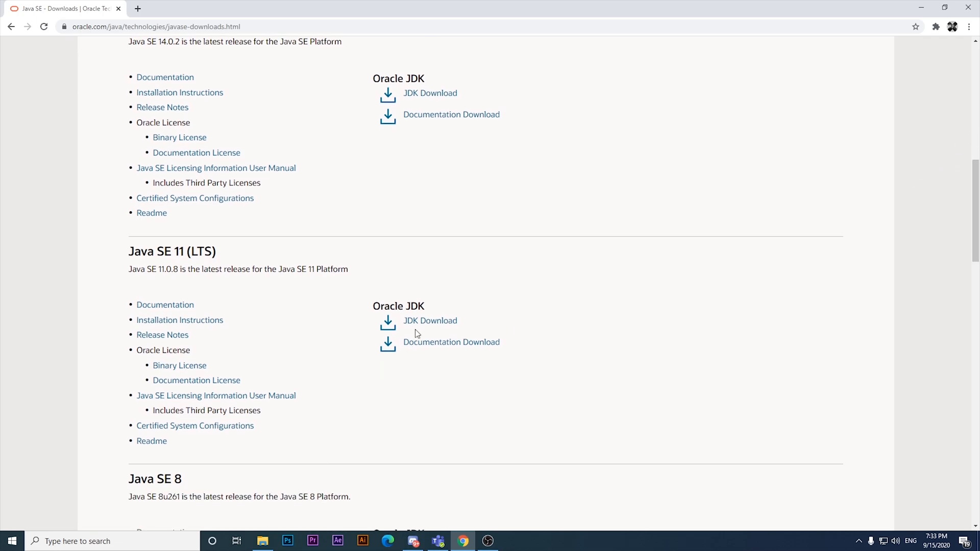
left_click(446, 330)
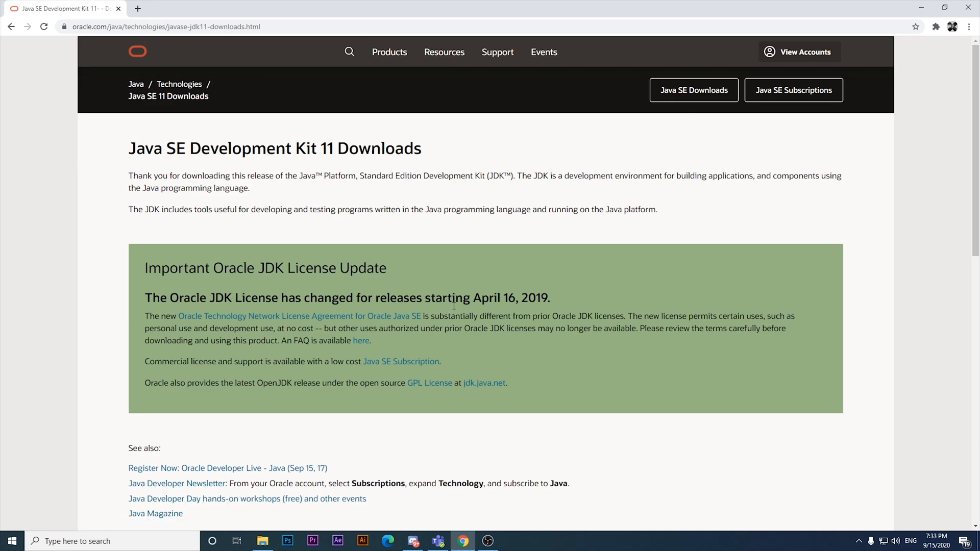
- Download jdk-11.0.8_windows-x64_bin.exe for Windows x64 Installer, accepting the Oracle license agreement
scroll(956, 196, "down", 7)
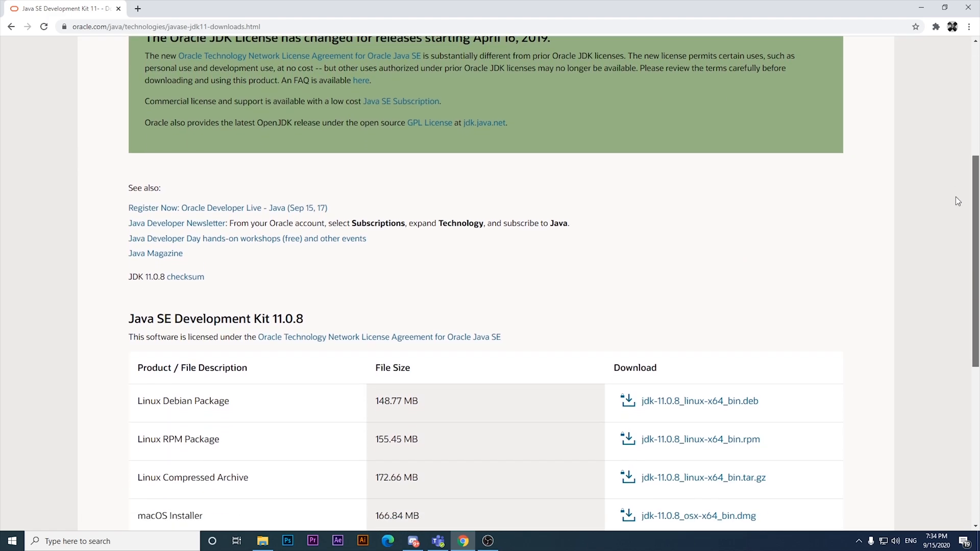
scroll(943, 250, "down", 2)
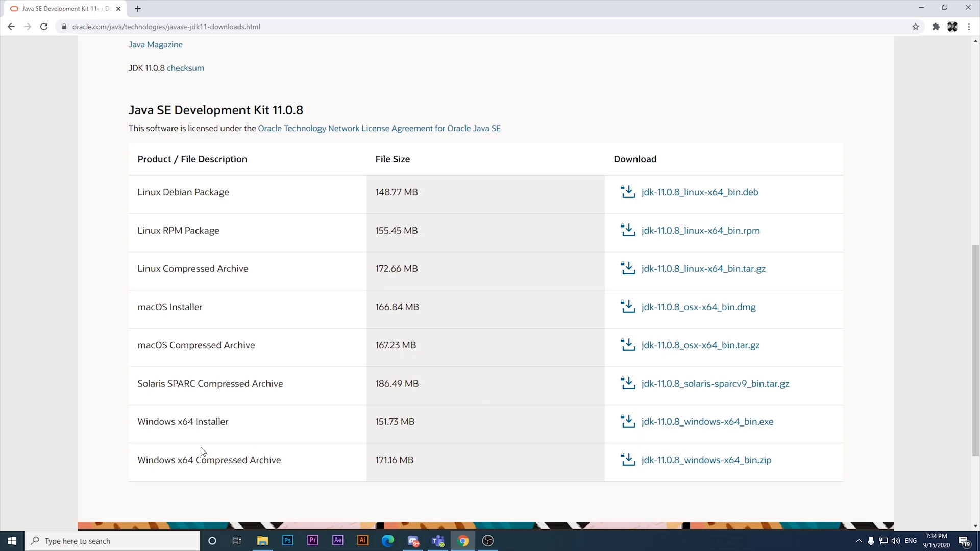
left_click_drag(143, 419, 239, 428)
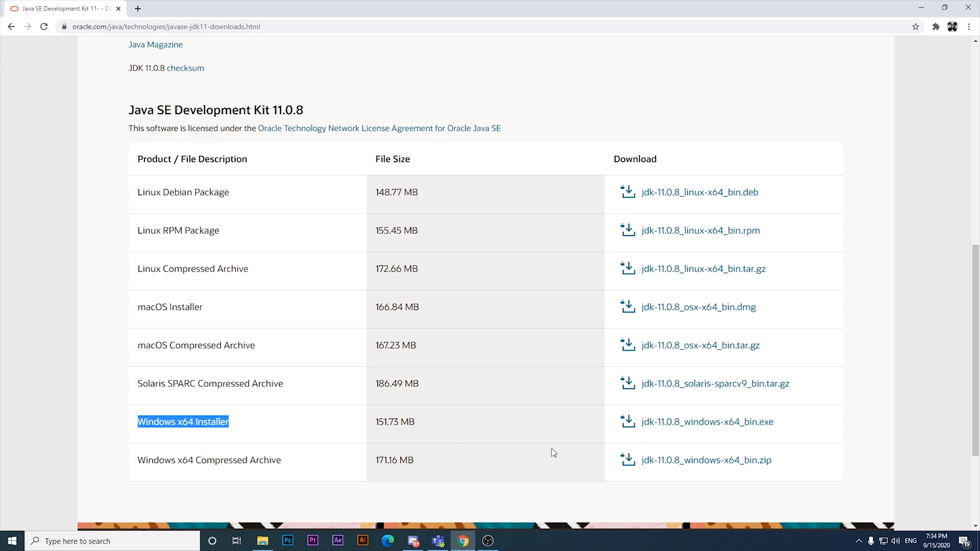
left_click(675, 431)
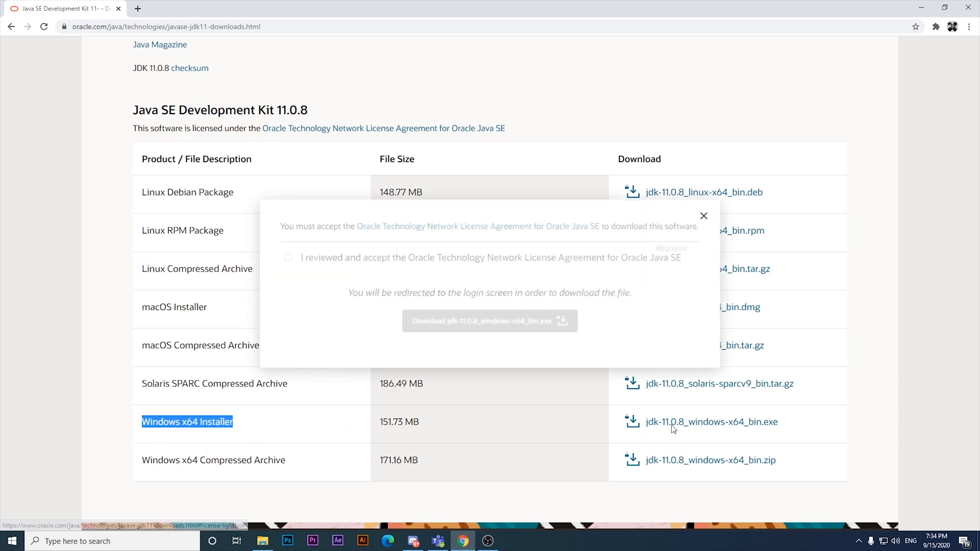
left_click(288, 257)
left_click(458, 327)
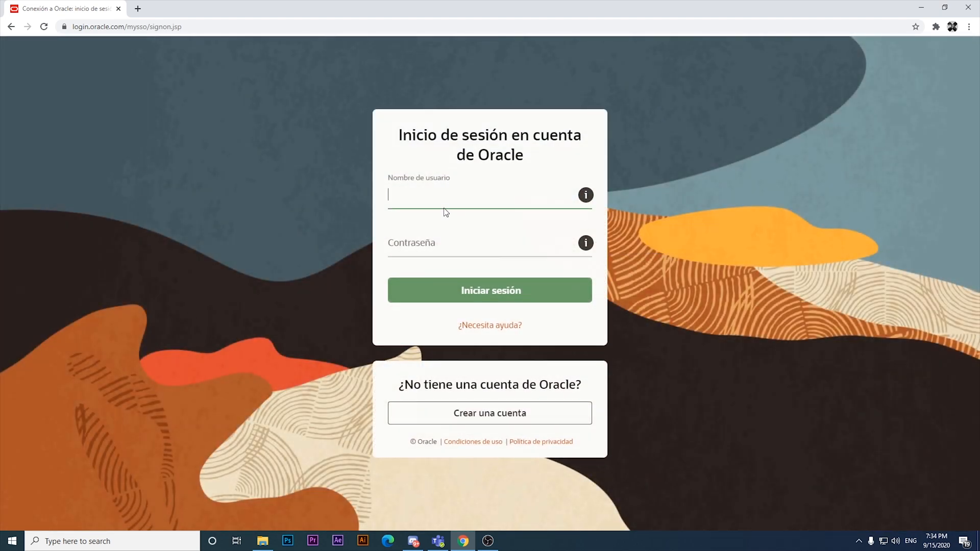
- Sign in to the Oracle account by entering the account e-mail and the account password
left_click(434, 194)
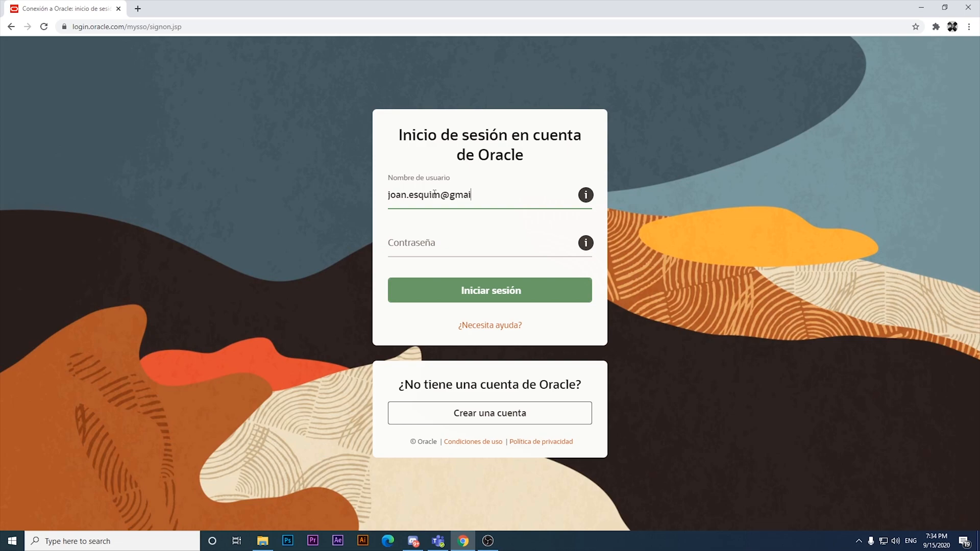
type("om")
key("Tab")
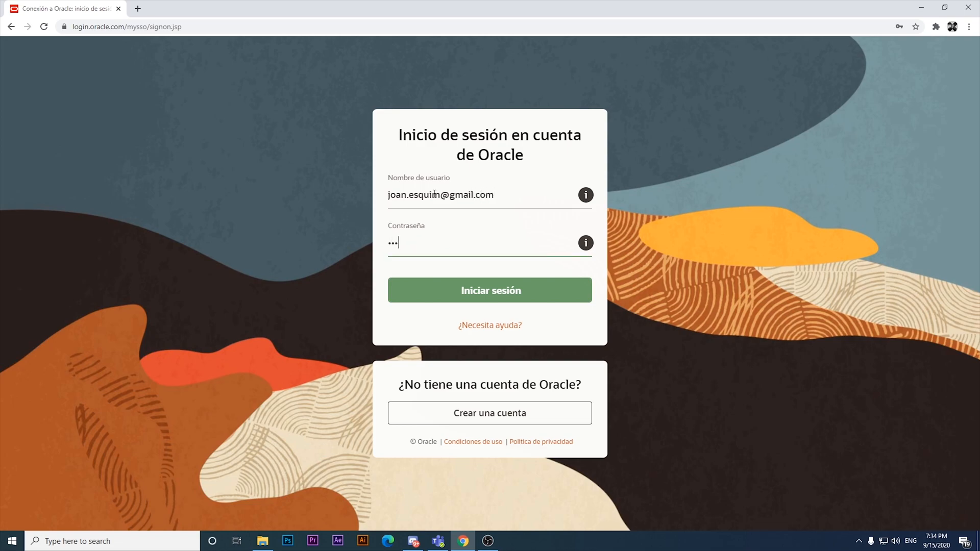
key("Return")
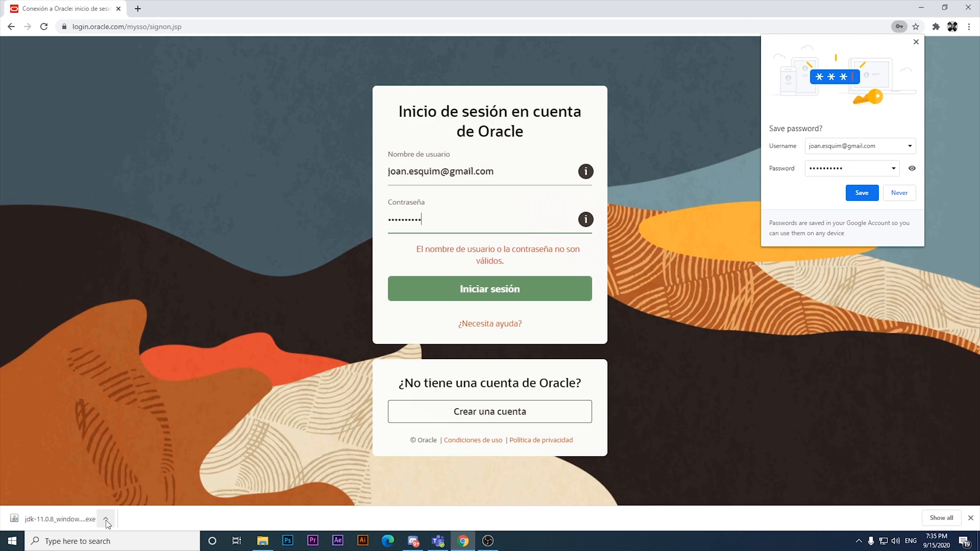
- Run the downloaded JDK 11.0.8 installer with default features and install location, then close it
left_click(57, 516)
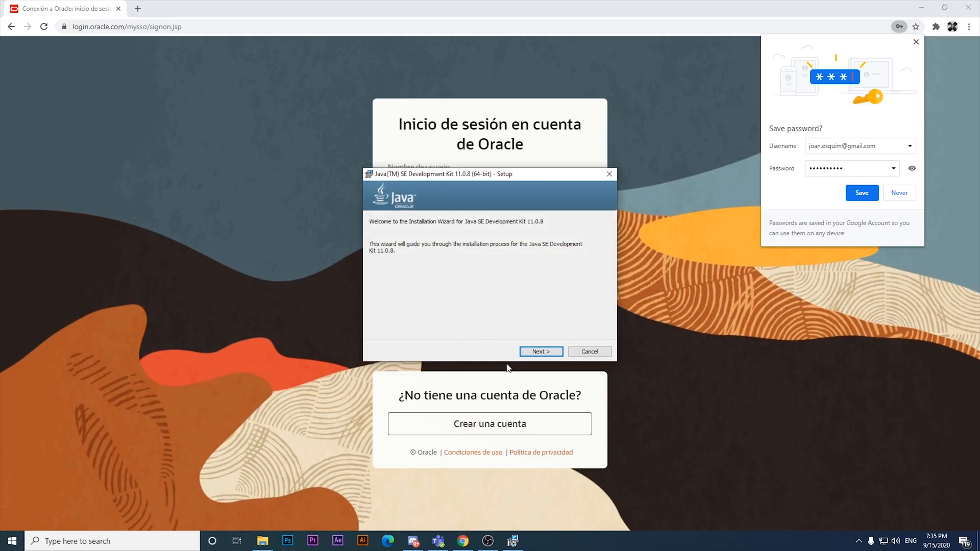
left_click(541, 354)
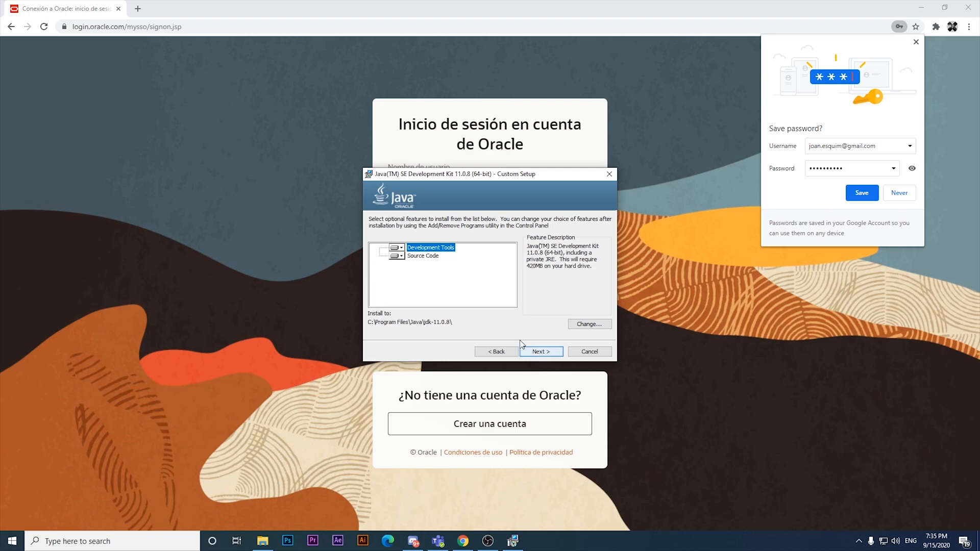
left_click(540, 353)
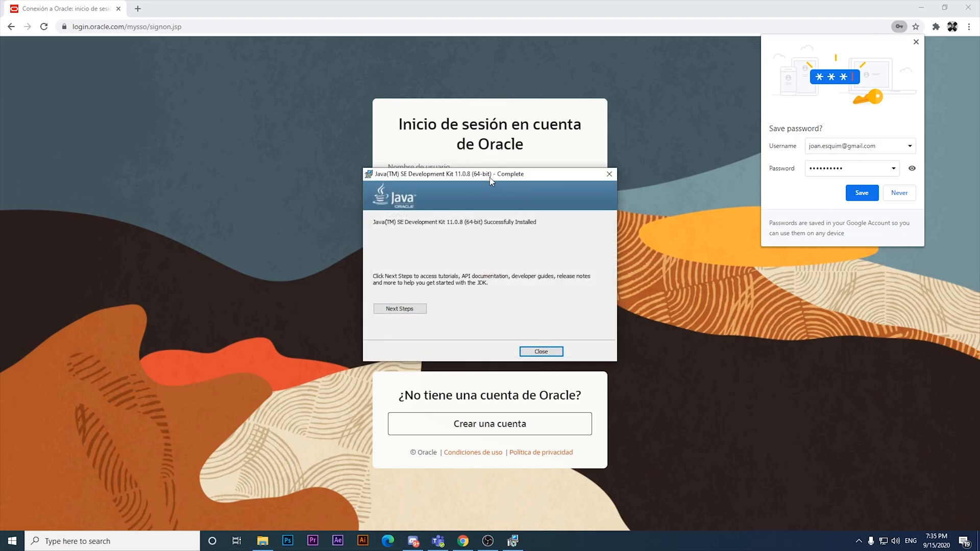
left_click(522, 352)
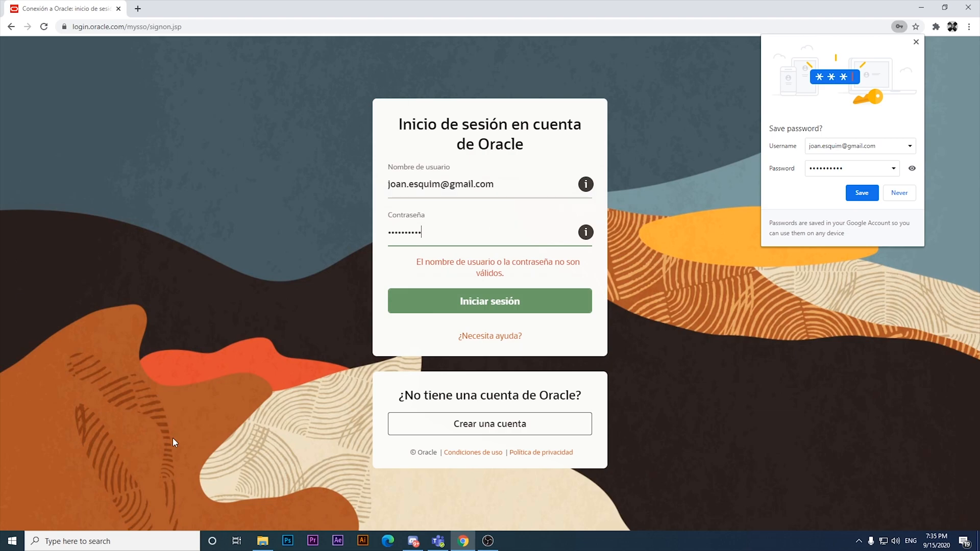
- Leave the browser and open the Edit the system environment variables control panel through Windows search
left_click(922, 7)
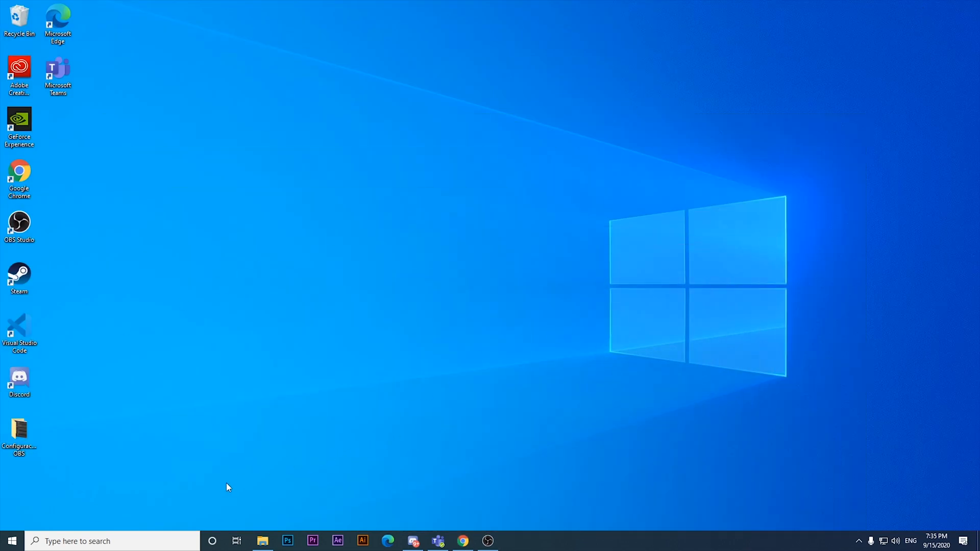
left_click(147, 540)
type("envi")
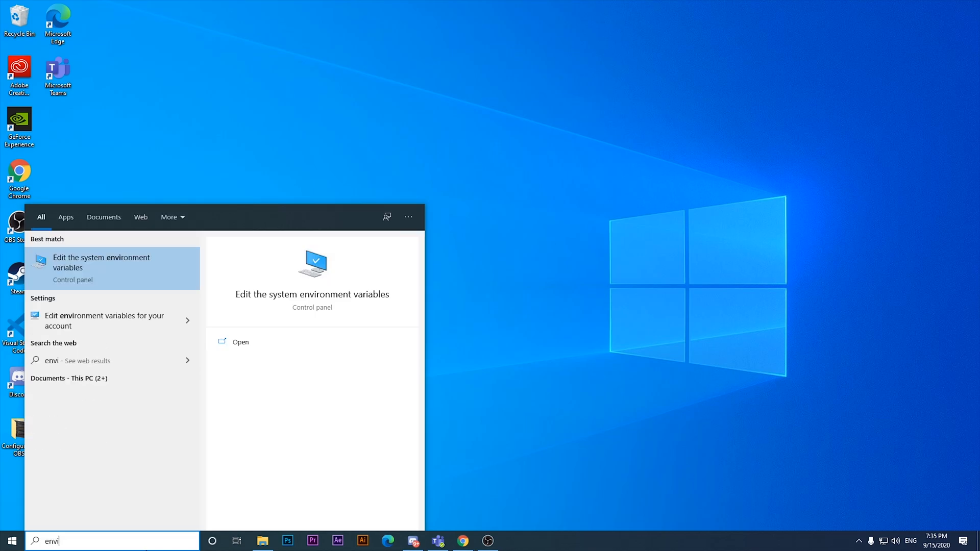
key("BackSpace")
key("BackSpace")
key("BackSpace")
key("BackSpace")
type("edi")
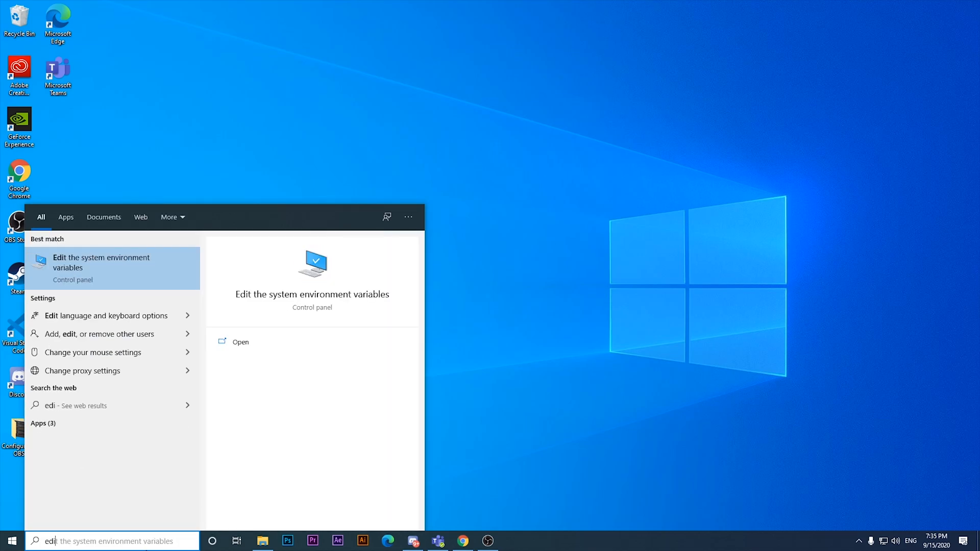
type("t the syste")
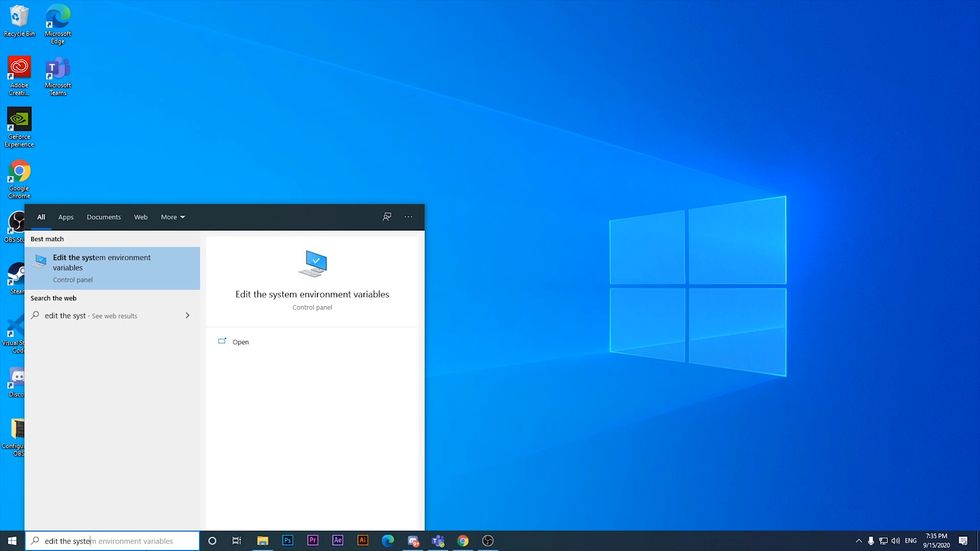
type("m environmen")
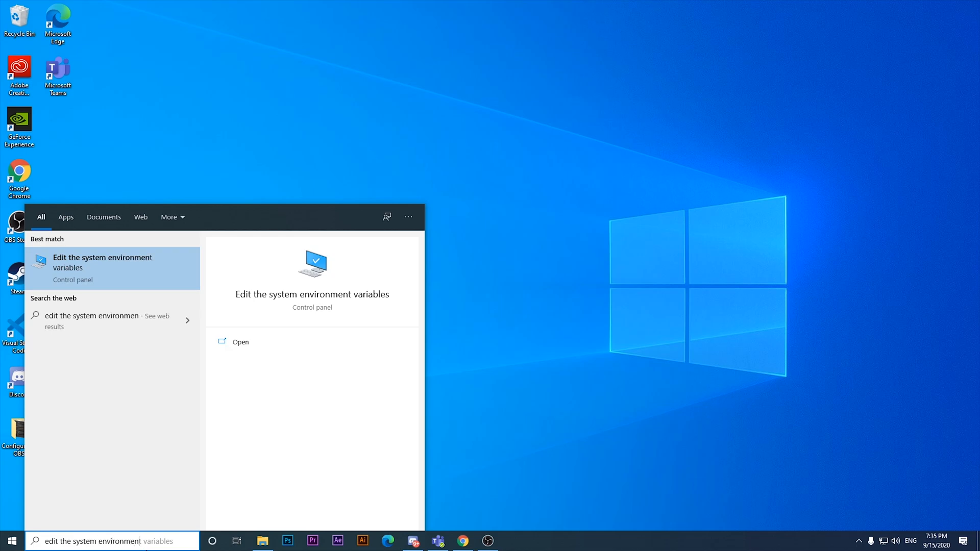
type("t variables")
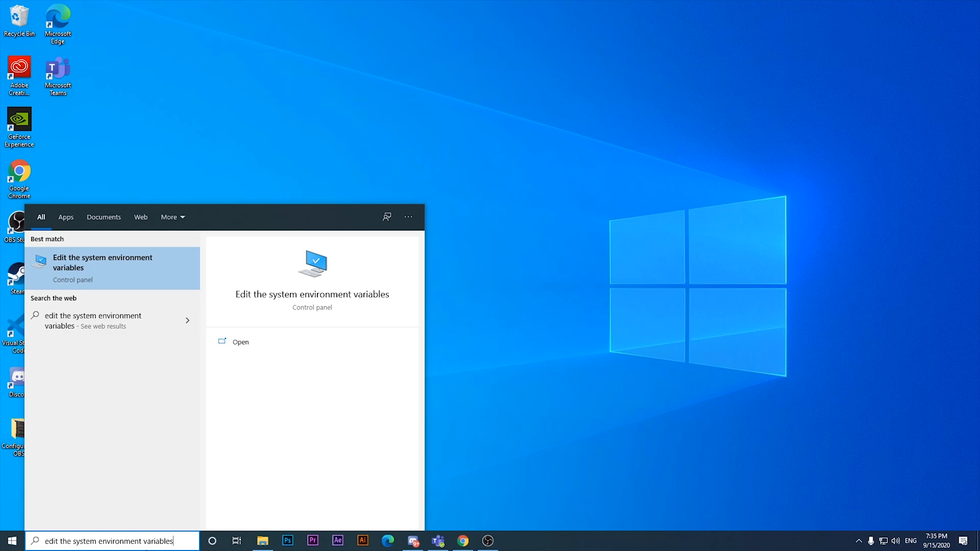
key("Return")
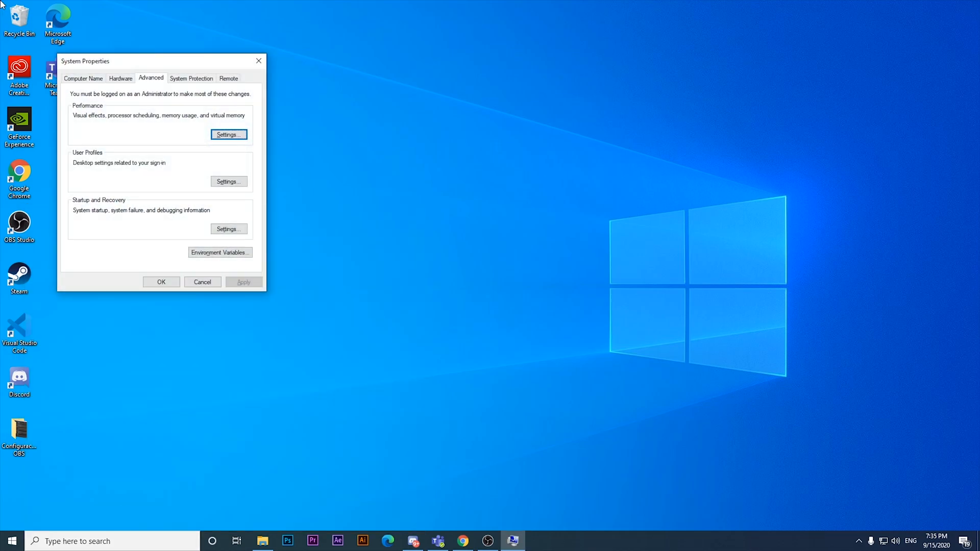
- Open Environment Variables and start a new user variable named JAVA_HOME
left_click_drag(144, 61, 462, 152)
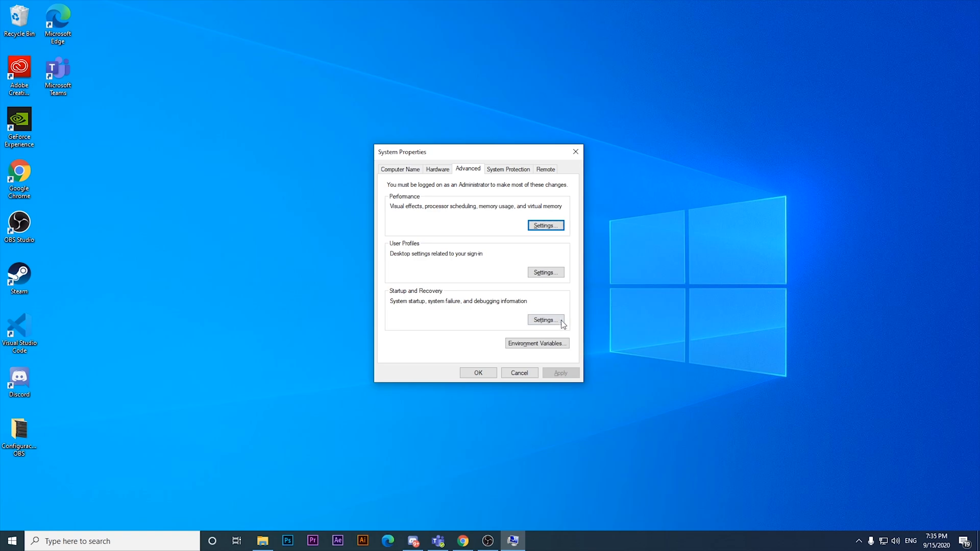
left_click(536, 341)
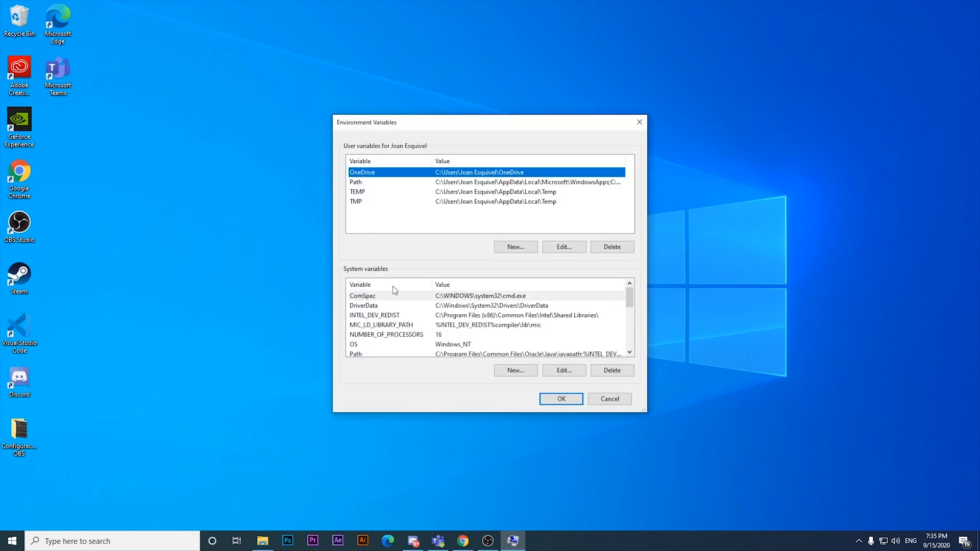
scroll(622, 302, "down", 5)
scroll(628, 306, "up", 5)
left_click(533, 247)
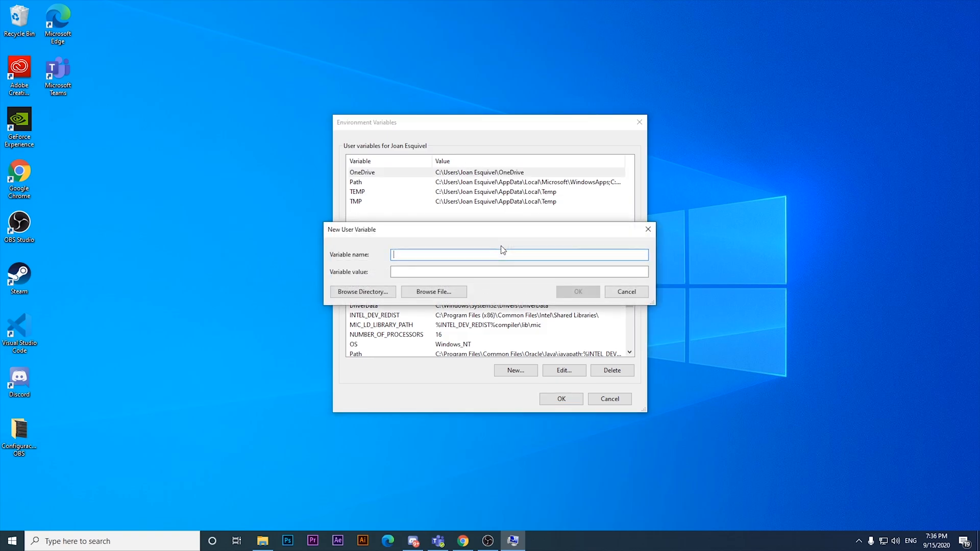
left_click_drag(396, 236, 395, 248)
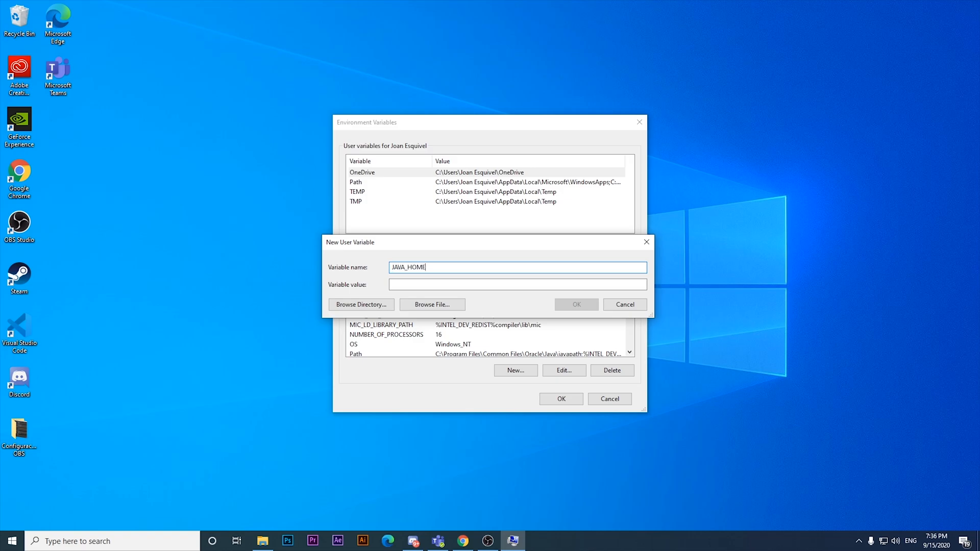
- In File Explorer, browse to C:\Program Files\Java\jdk-11.0.8 and copy its folder path
left_click(262, 542)
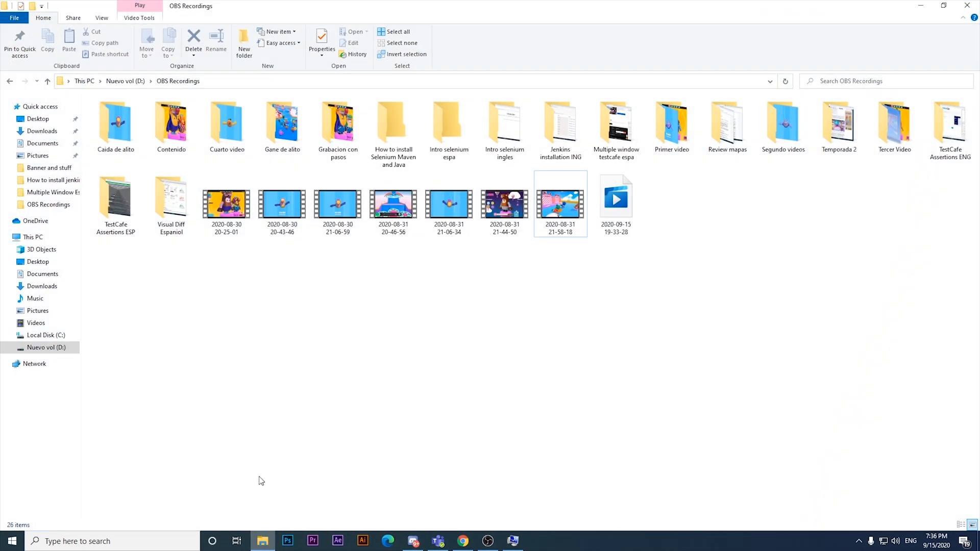
left_click(44, 240)
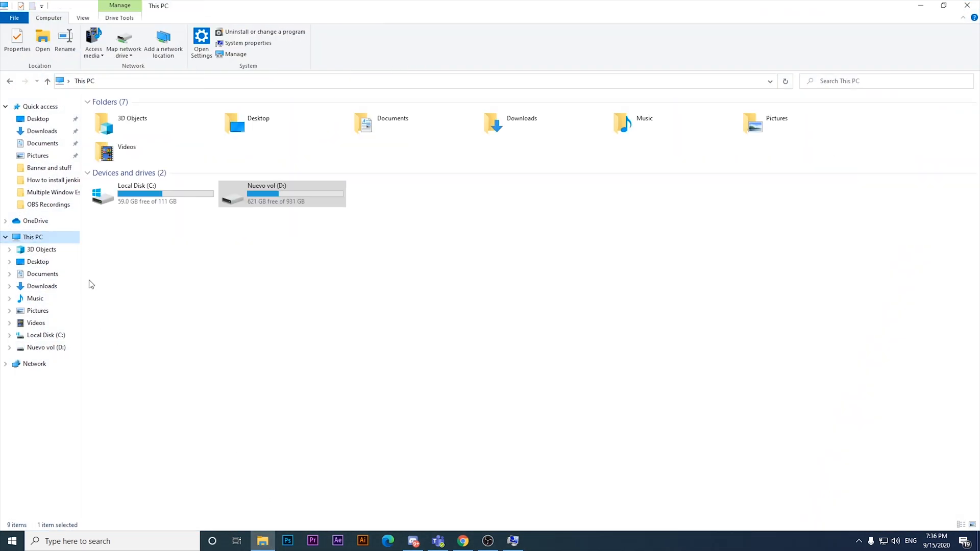
double_click(155, 193)
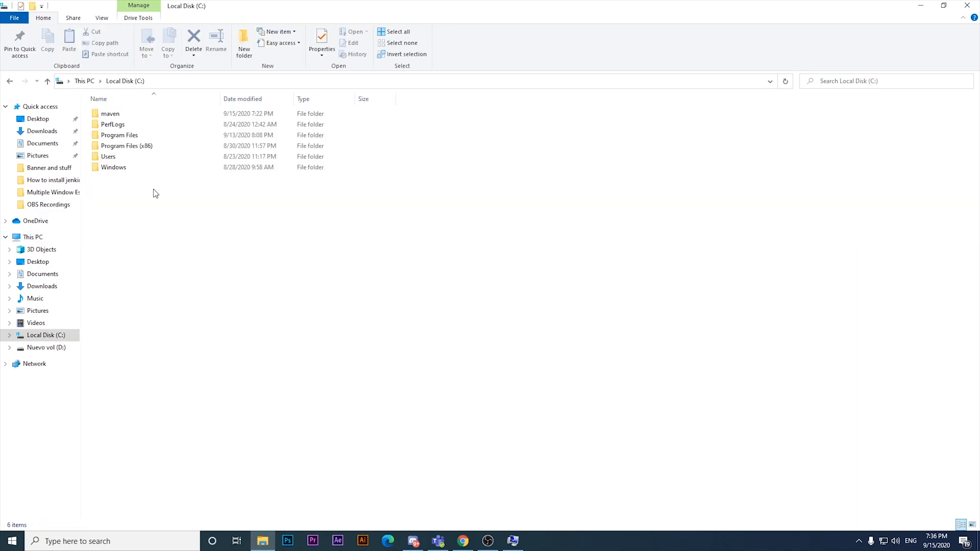
double_click(123, 135)
double_click(124, 156)
double_click(130, 118)
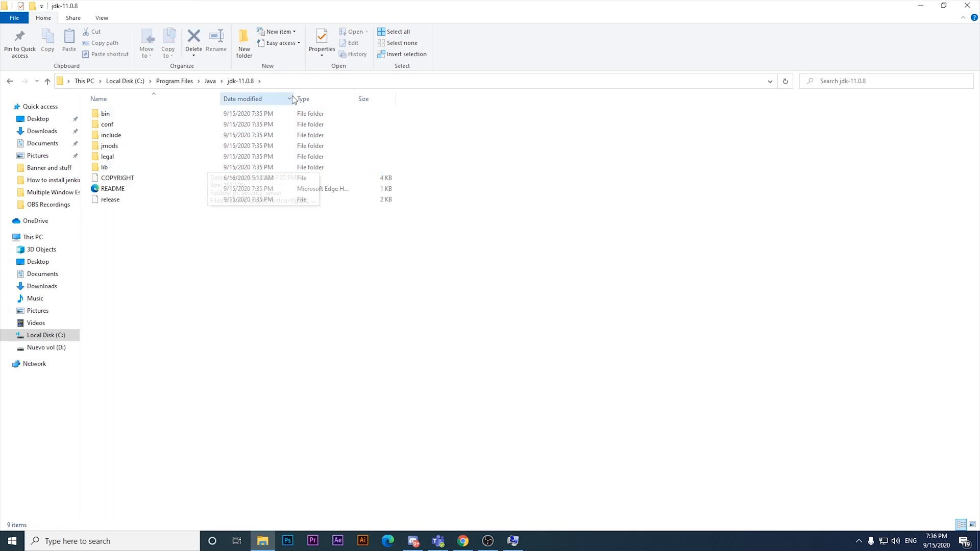
left_click(219, 82)
left_click(205, 86)
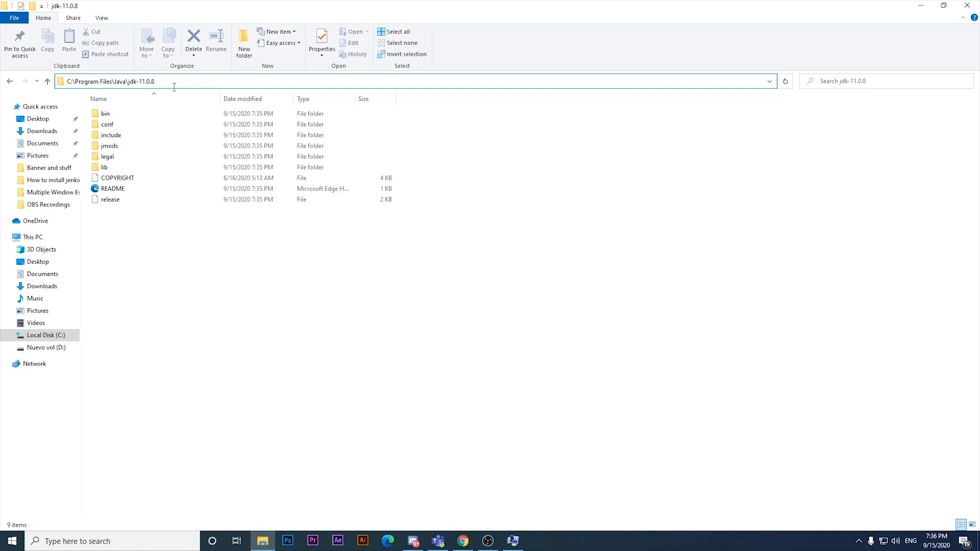
left_click_drag(184, 84, 2, 84)
key("ctrl+c")
- Paste C:\Program Files\Java\jdk-11.0.8 as the JAVA_HOME user variable's value and save it
left_click(920, 6)
left_click(442, 285)
key("ctrl+v")
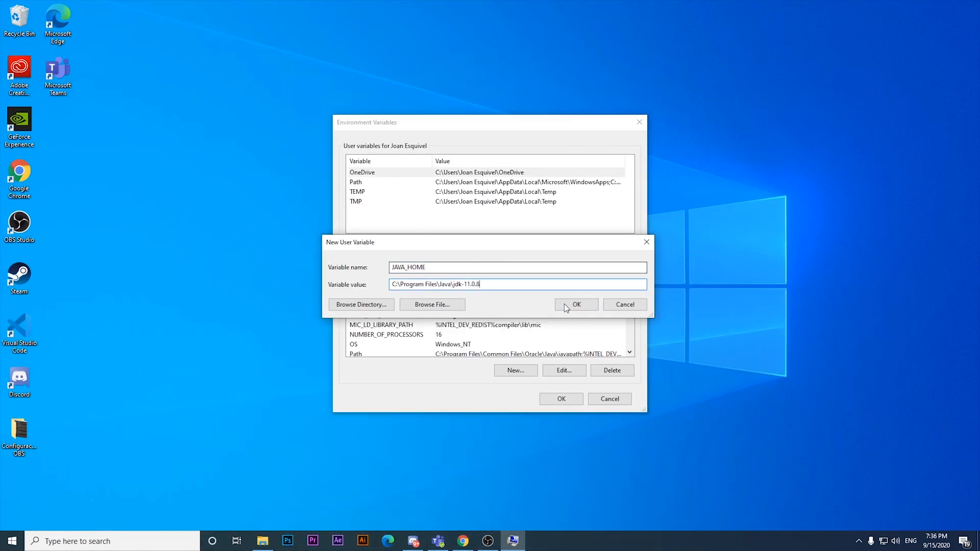
left_click(587, 304)
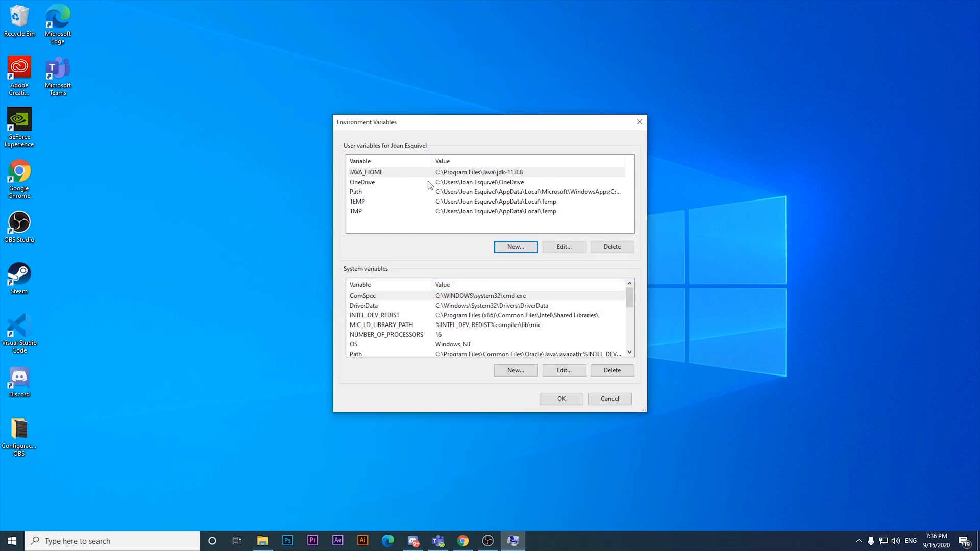
- Create a system variable JAVA_HOME with the value C:\Program Files\Java\jdk-11.0.8
left_click(515, 371)
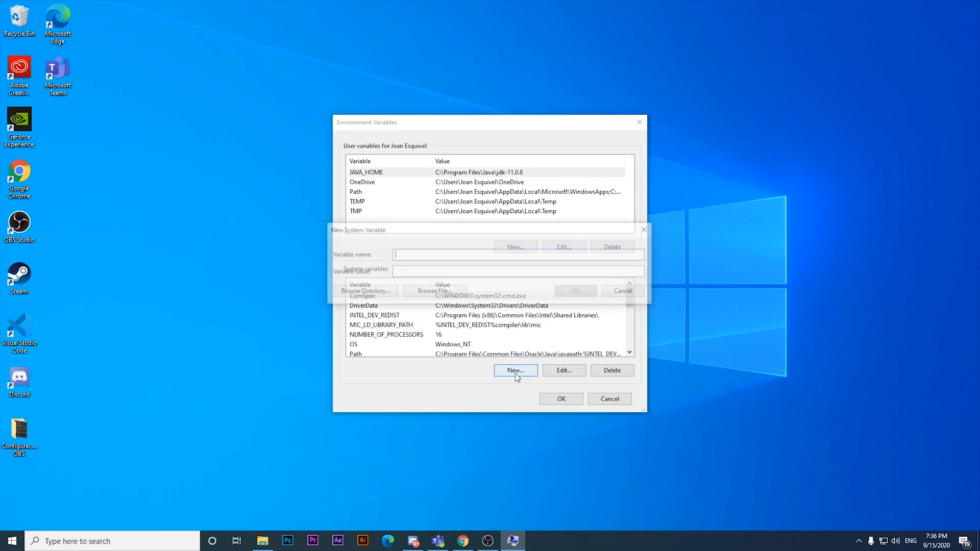
type("JAVA_HOME")
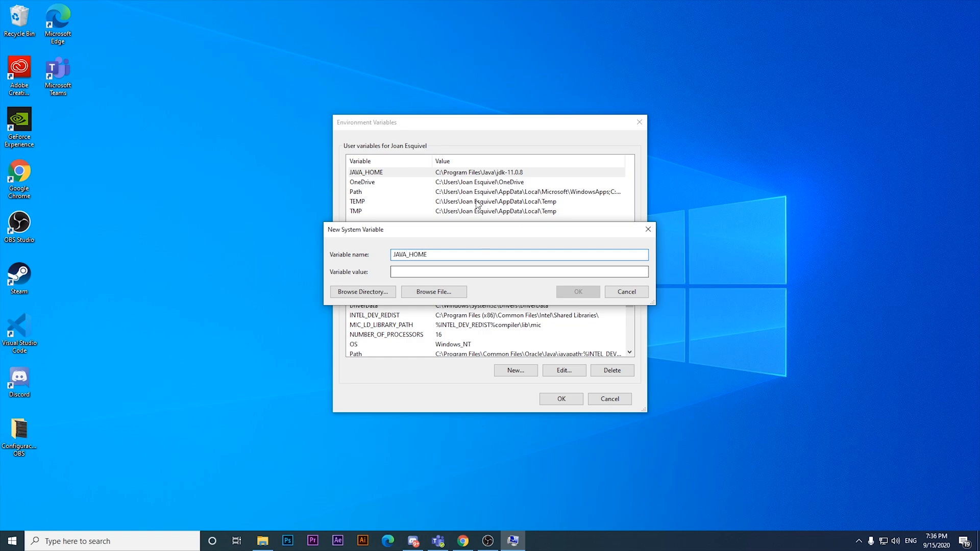
left_click_drag(467, 232, 466, 302)
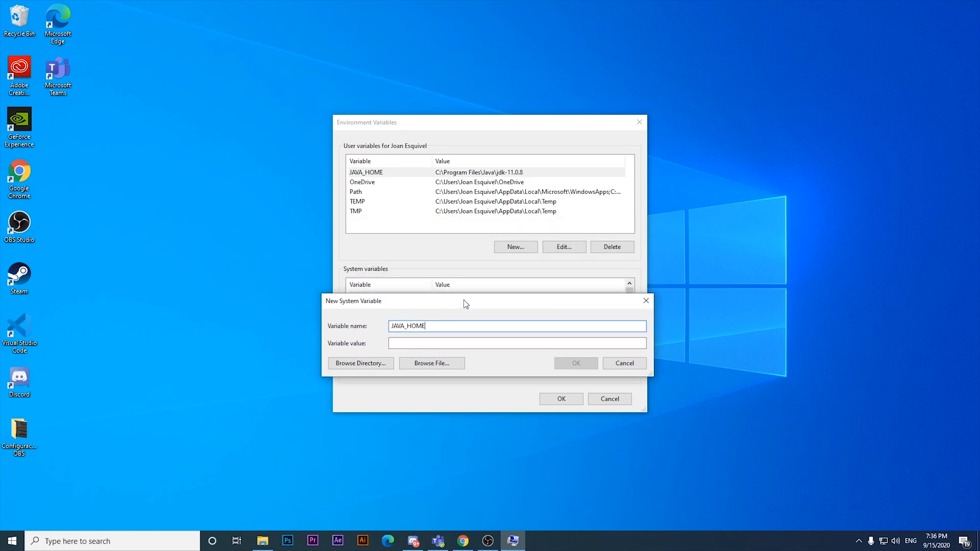
left_click(400, 343)
key("ctrl+v")
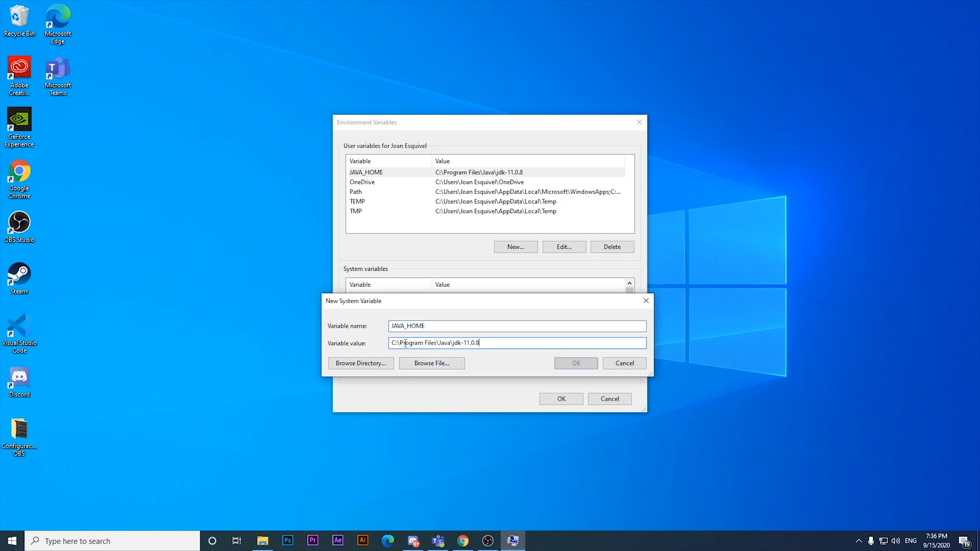
left_click(580, 366)
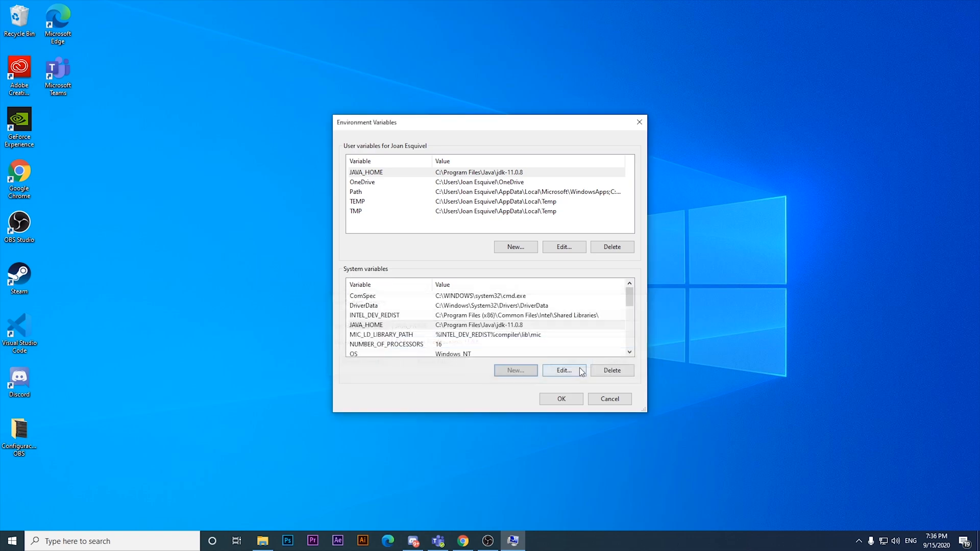
- Add C:\Program Files\Java\jdk-11.0.8 as a new entry in the system Path variable and confirm all dialogs
mouse_move(630, 299)
left_mouse_down()
mouse_move(628, 326)
mouse_move(628, 299)
mouse_move(626, 313)
left_mouse_up()
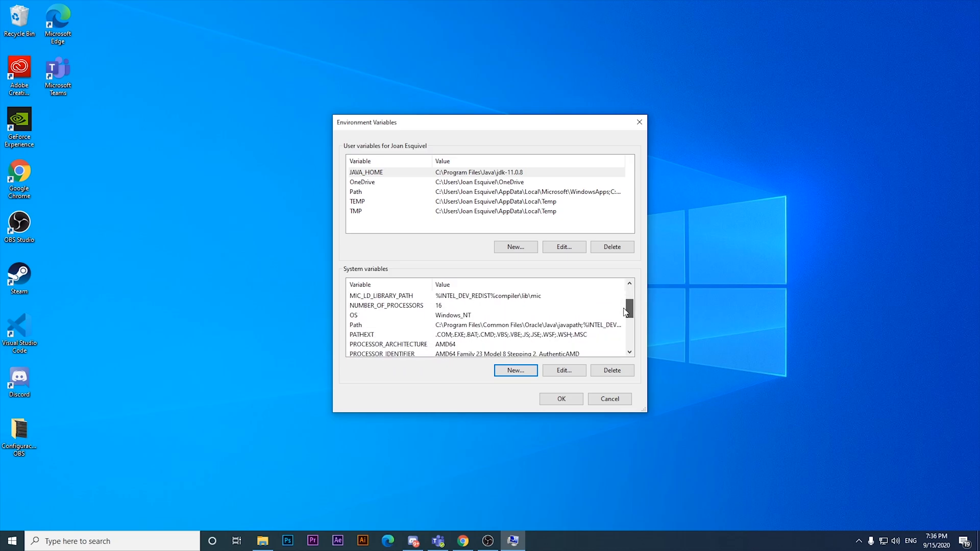
double_click(421, 326)
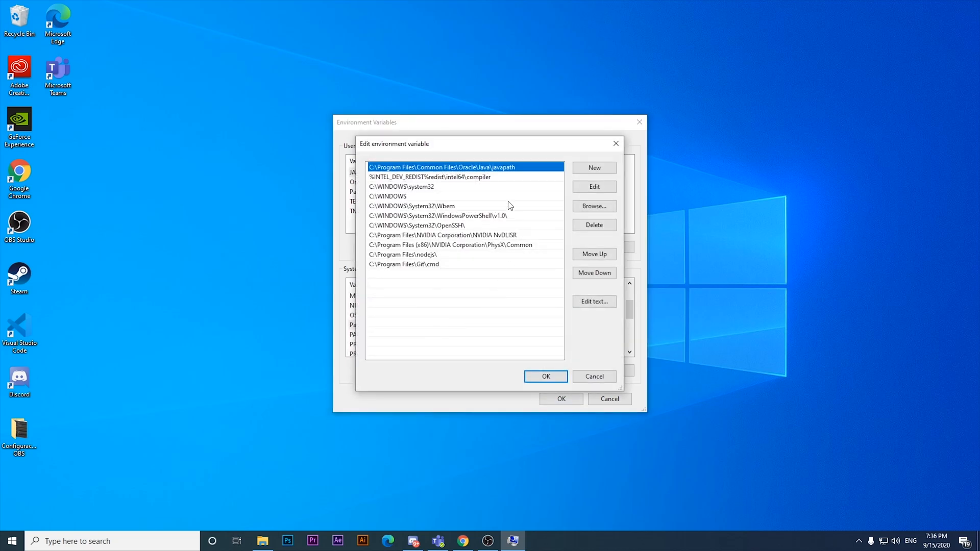
left_click(607, 169)
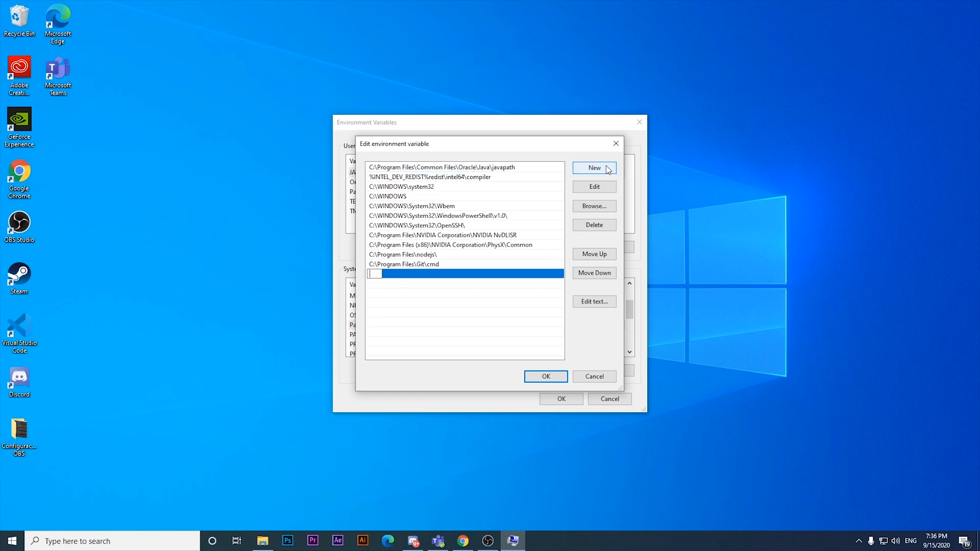
key("ctrl+v")
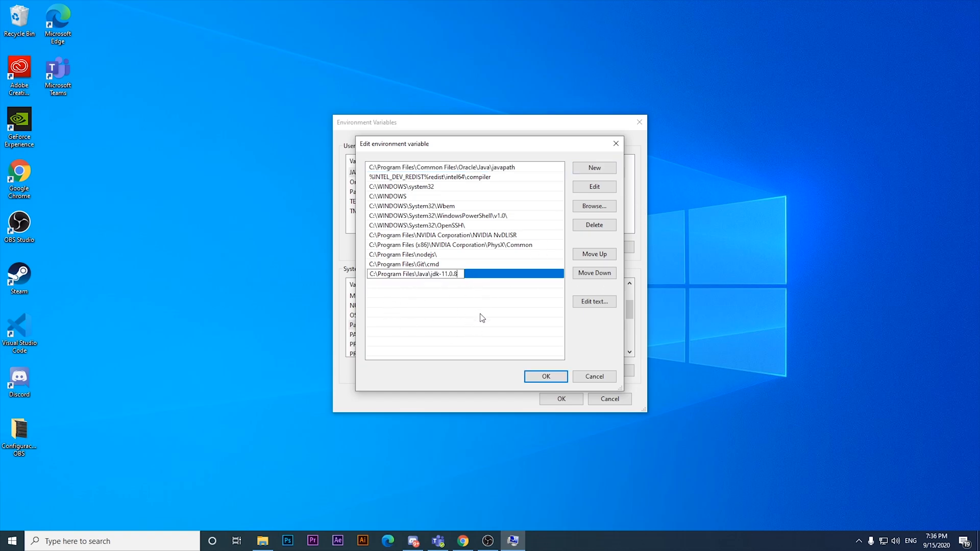
left_click(542, 378)
left_click(561, 399)
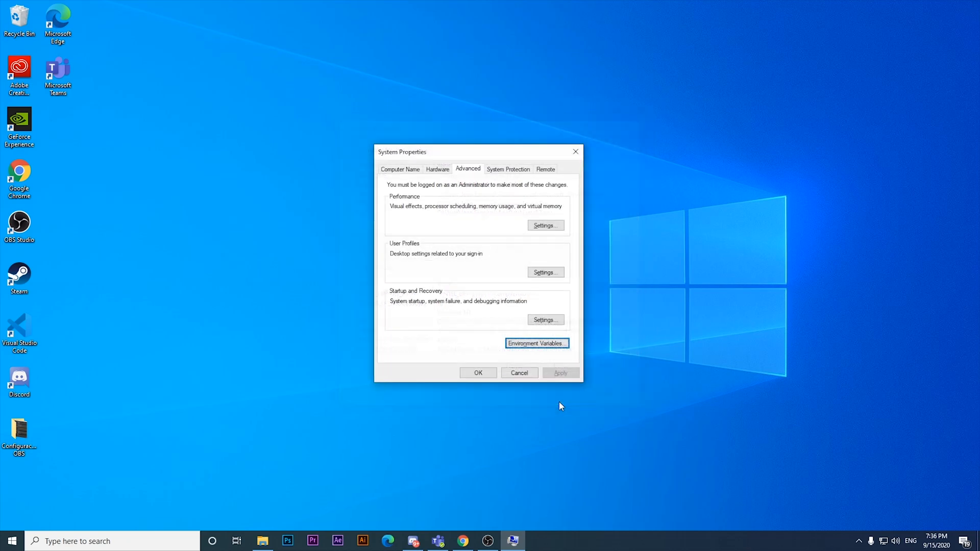
left_click(477, 374)
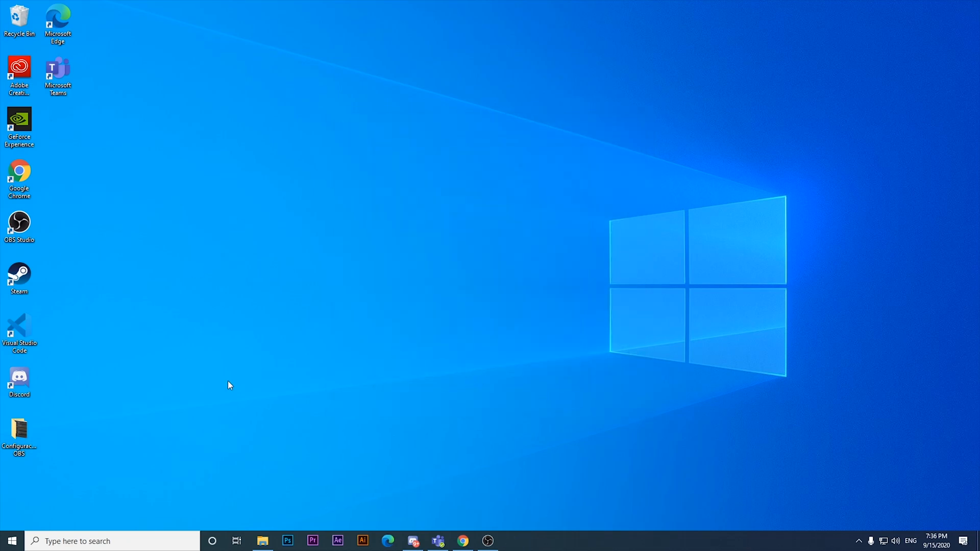
- Open Command Prompt and run java and java -version to check the Java installation
left_click(124, 541)
type("c")
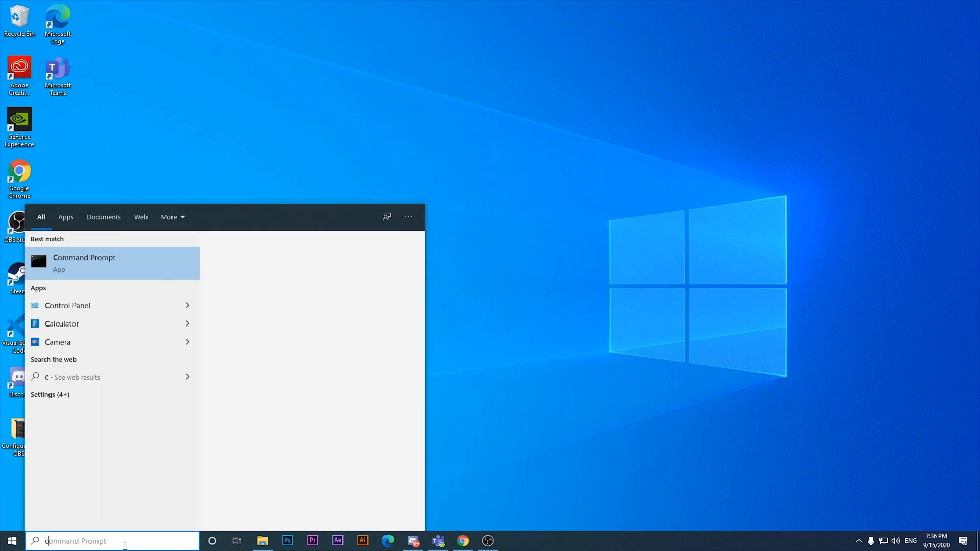
key("Return")
type("java")
key("Return")
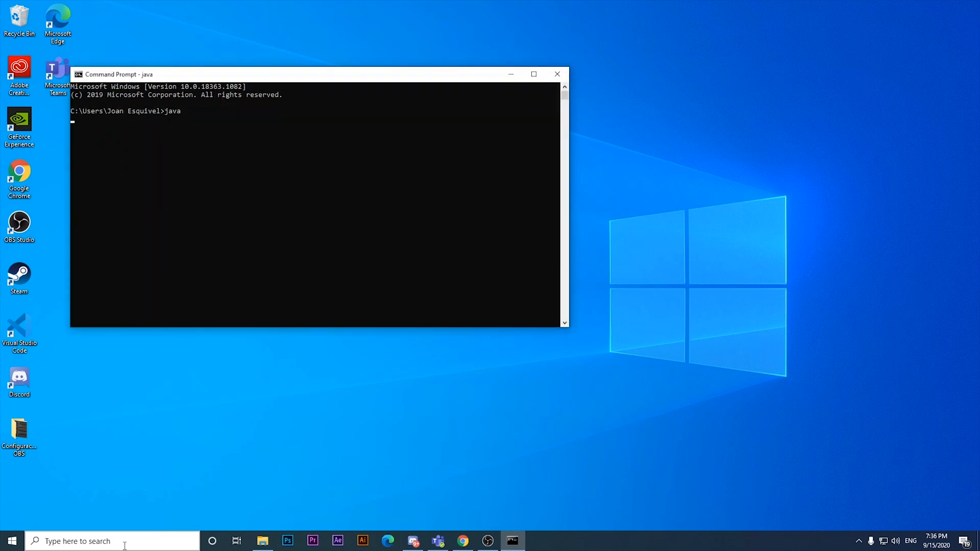
type("java -version")
key("Return")
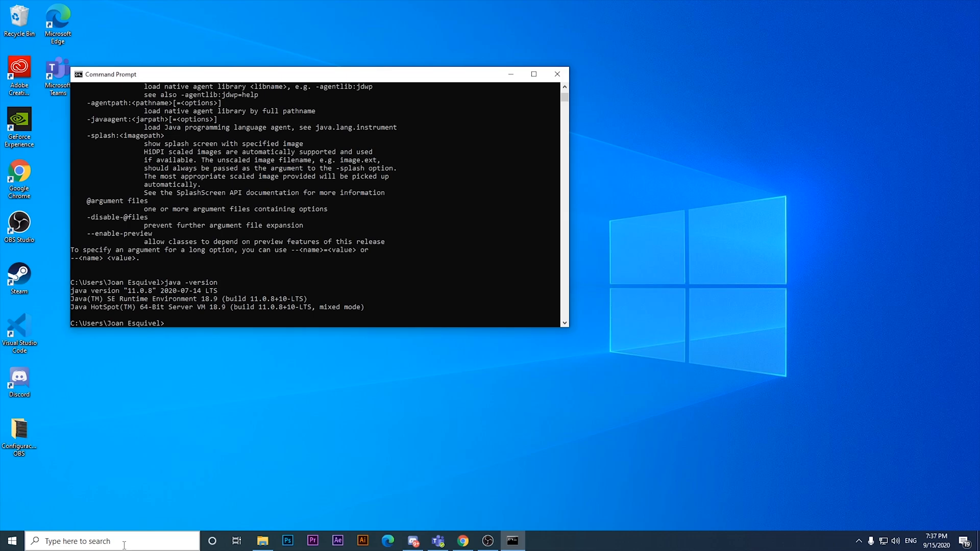